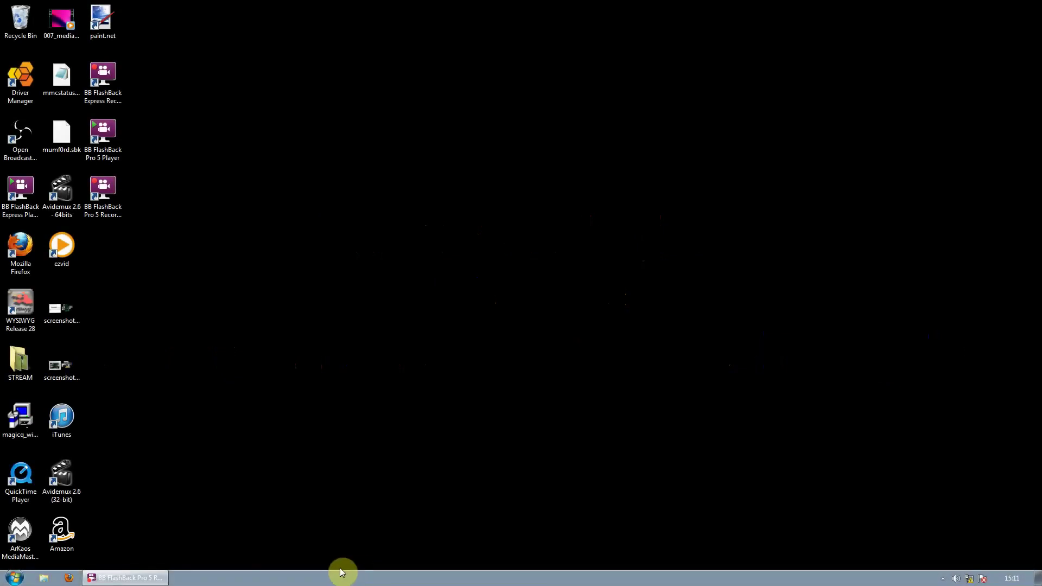
Step: Launch MagicQ PC from the ChamSys MagicQ Start menu folder and continue the last show
{"action": "left_click", "coordinate": [13, 578]}
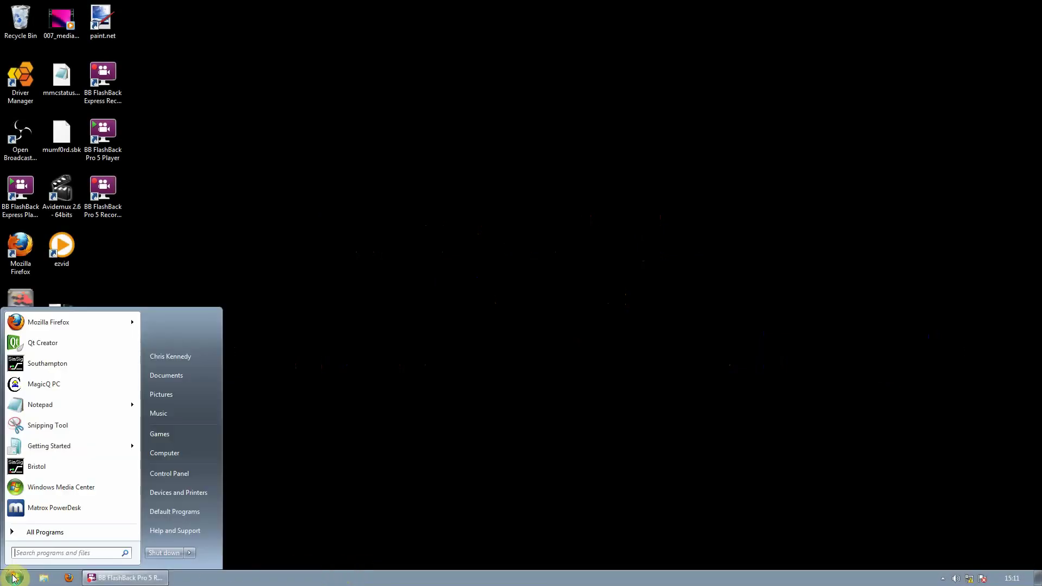
{"action": "left_click", "coordinate": [69, 535]}
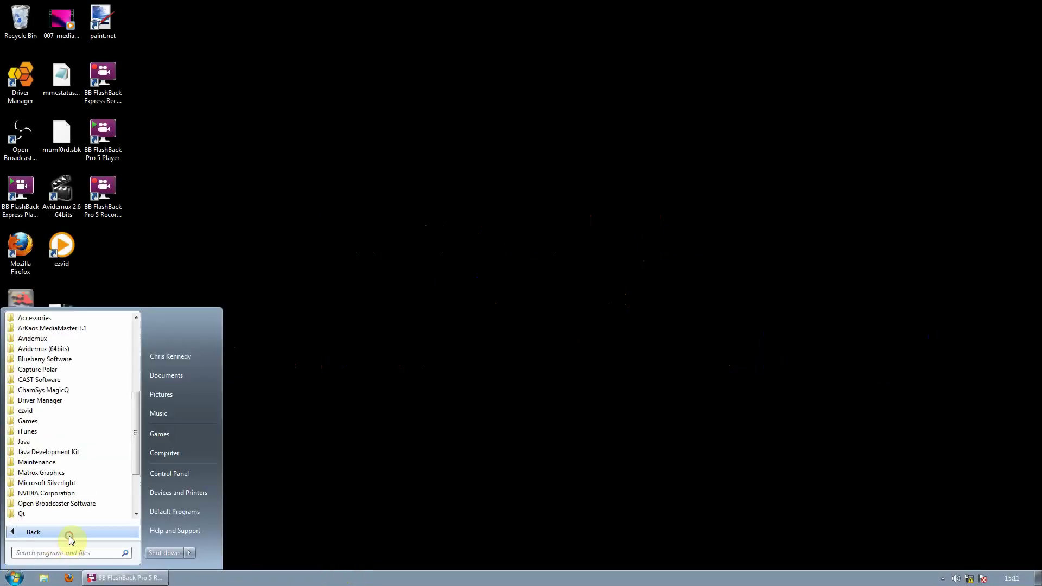
{"action": "left_click", "coordinate": [120, 394]}
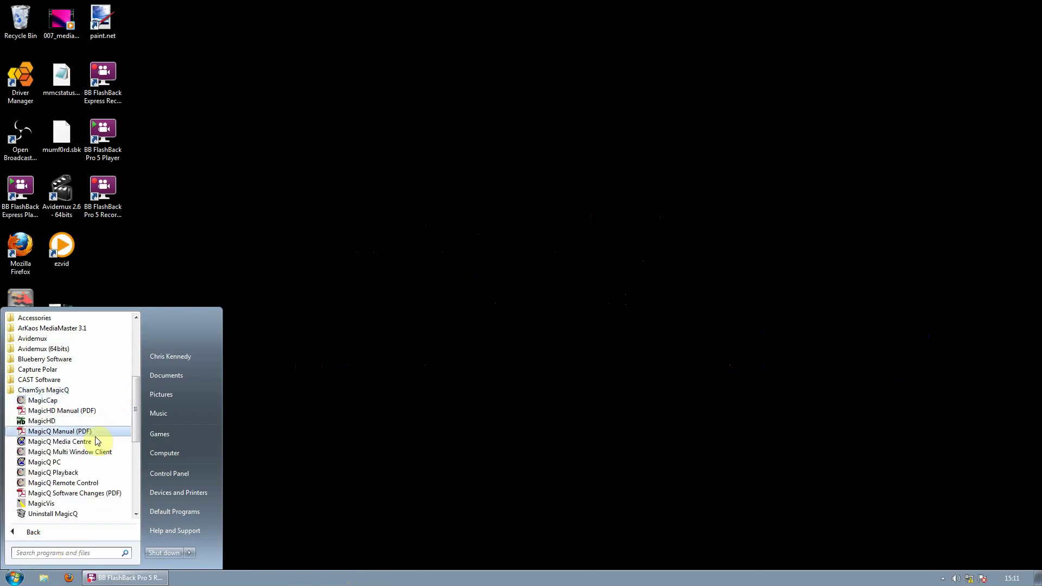
{"action": "left_click", "coordinate": [89, 460]}
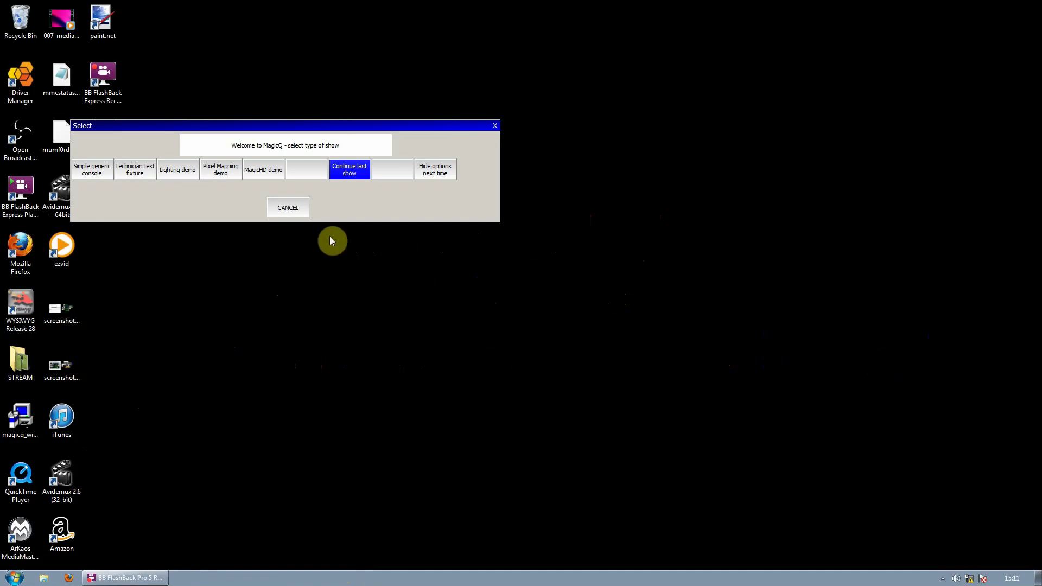
{"action": "left_click", "coordinate": [356, 172]}
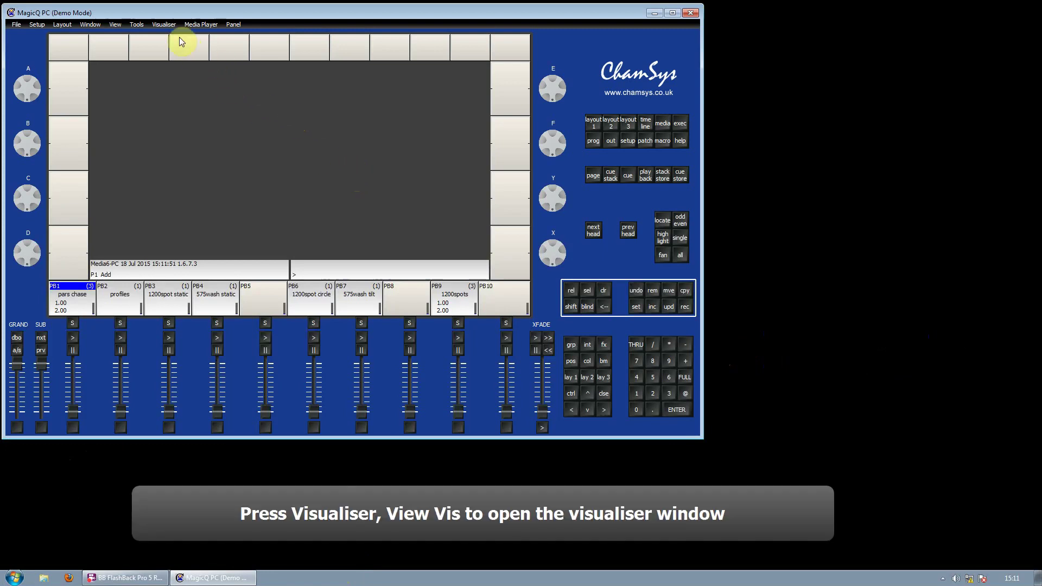
Step: Show the MagicQ Visualiser window via Visualiser > View Visualiser
{"action": "left_click", "coordinate": [169, 24]}
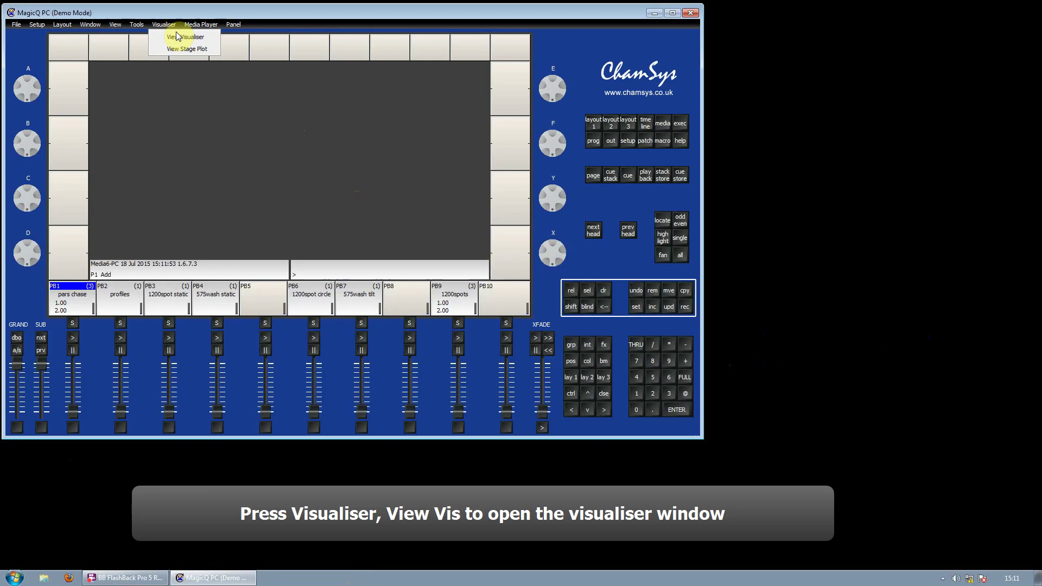
{"action": "left_click", "coordinate": [182, 36]}
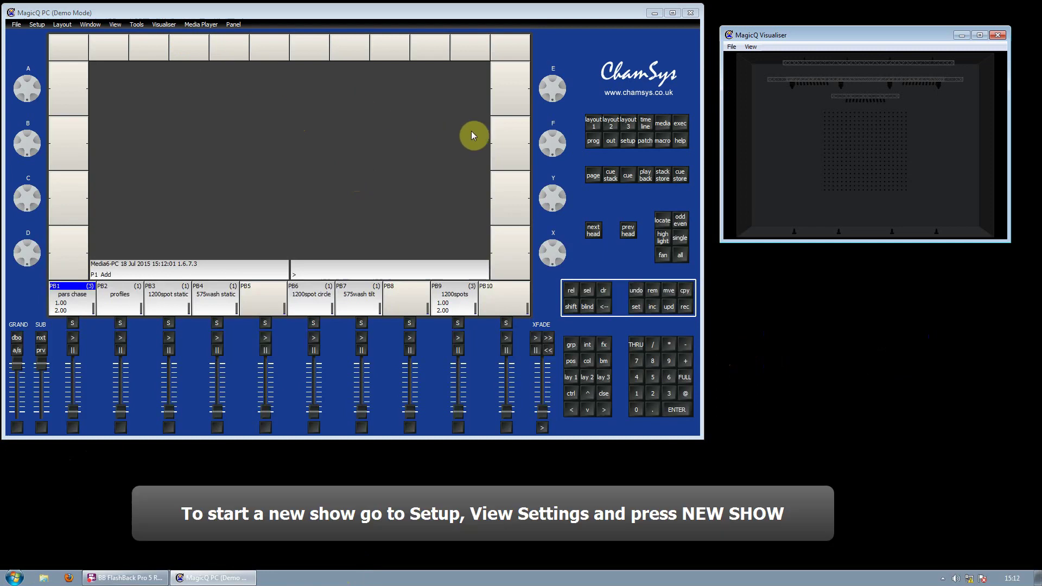
Step: Erase the current show from Setup and start a new one in Normal (live) programming mode
{"action": "left_click", "coordinate": [628, 141]}
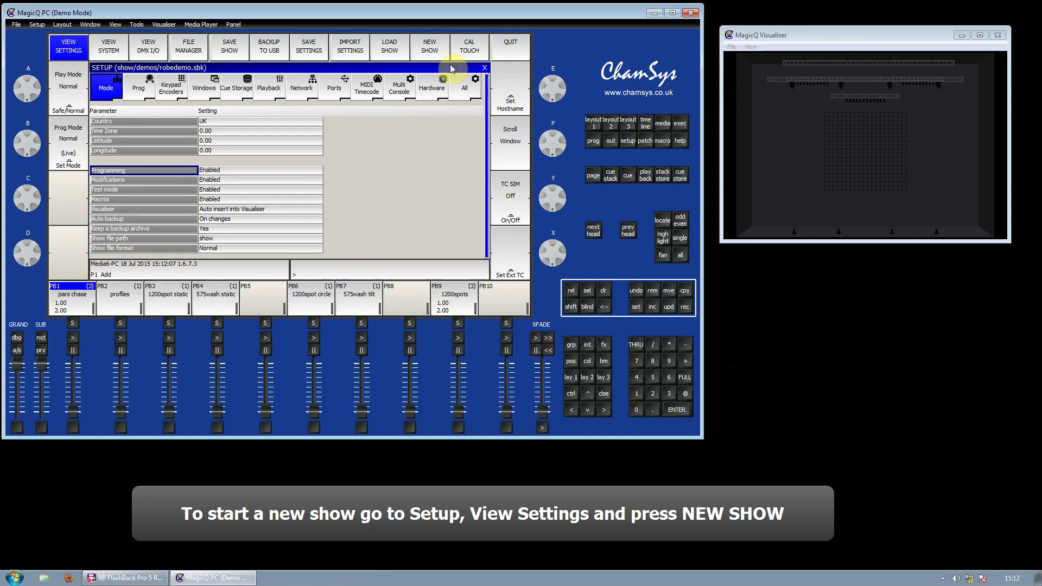
{"action": "left_click", "coordinate": [435, 49]}
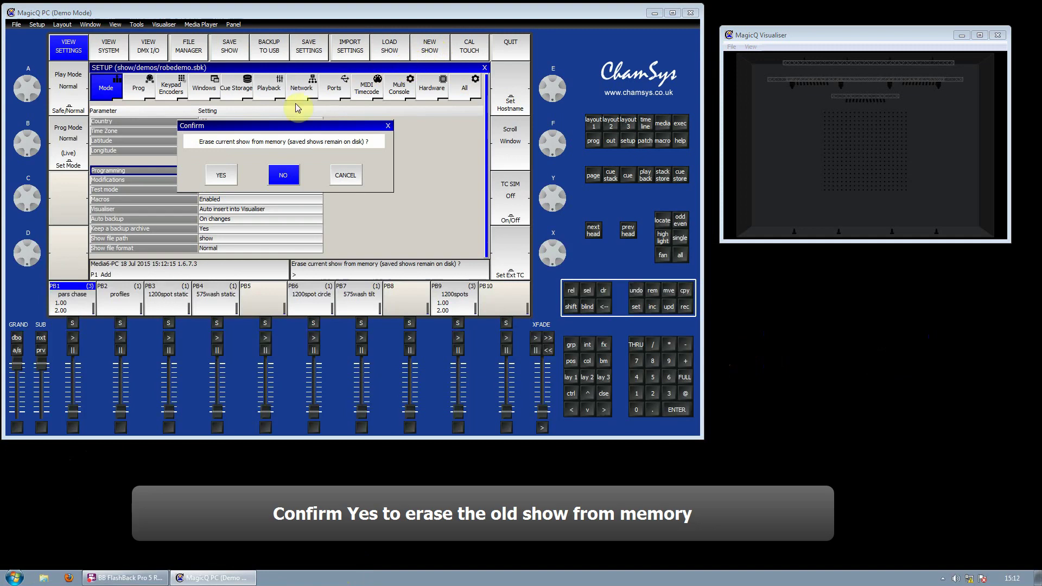
{"action": "left_click", "coordinate": [222, 175]}
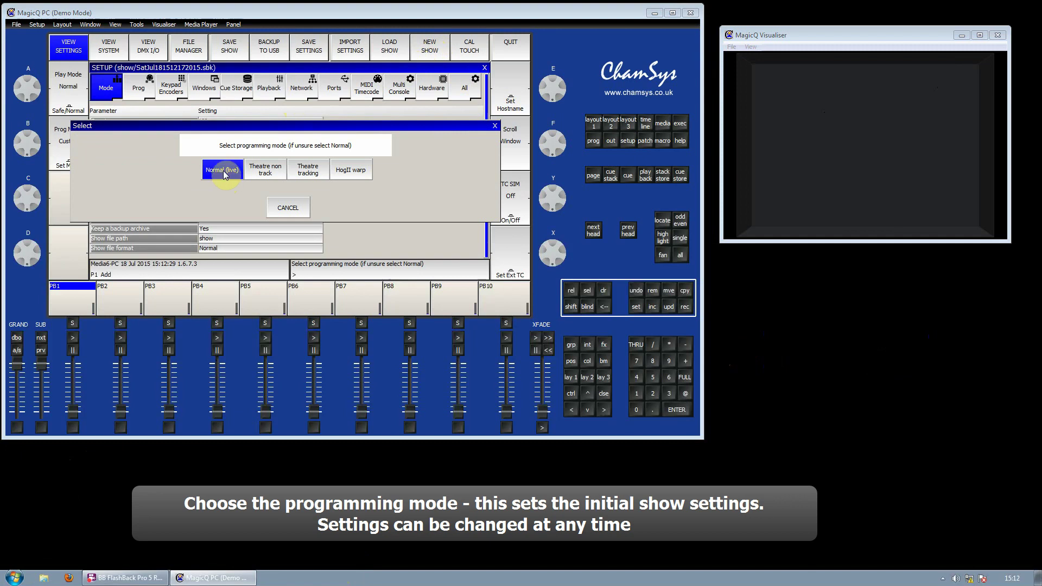
{"action": "left_click", "coordinate": [223, 171]}
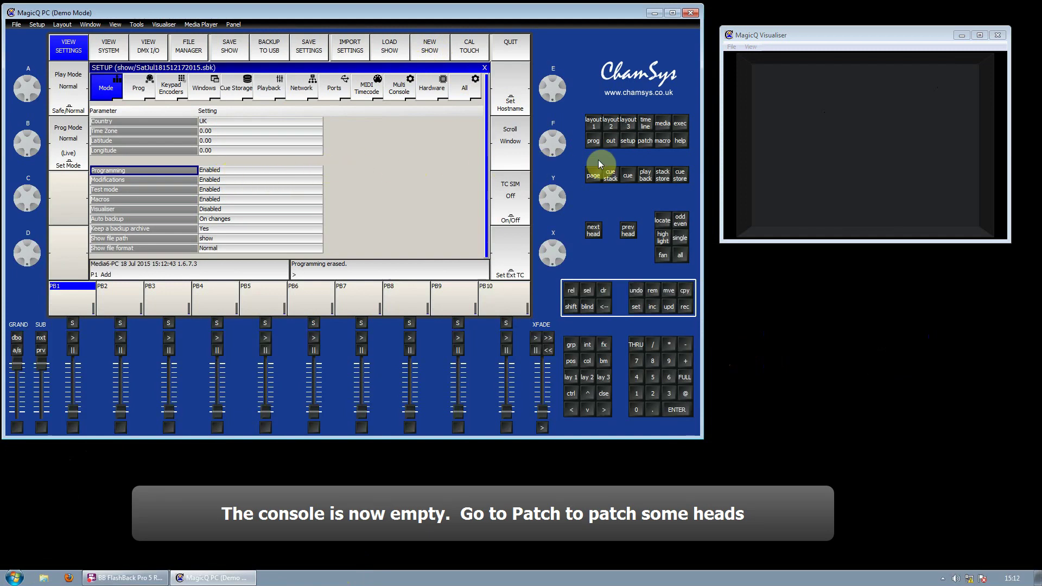
Step: Choose the Robe Spot2500 in 24-channel Mode 1 as the head type to patch
{"action": "left_click", "coordinate": [644, 142]}
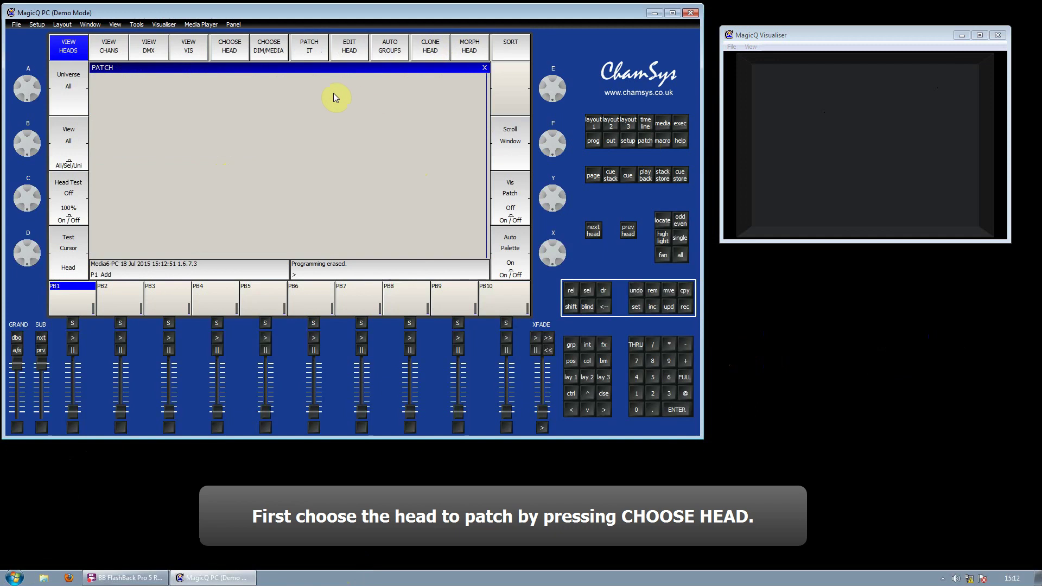
{"action": "left_click", "coordinate": [235, 52]}
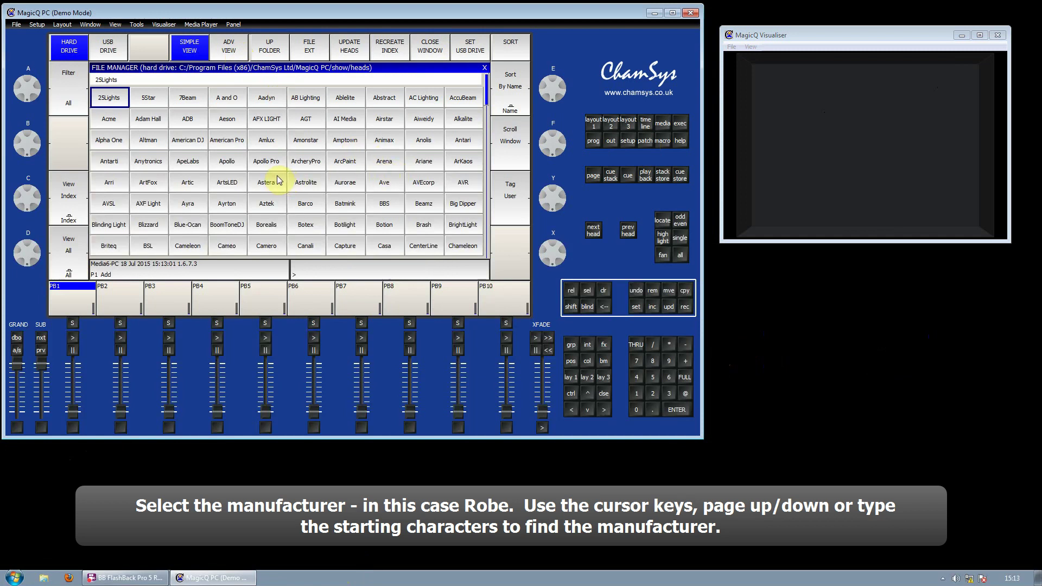
{"action": "type", "text": "r"}
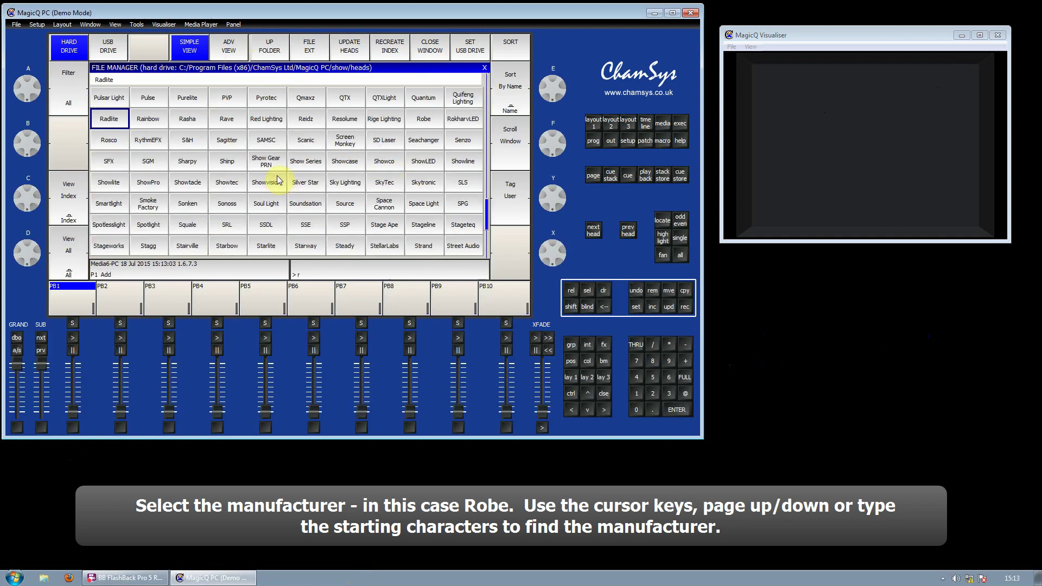
{"action": "type", "text": "ob"}
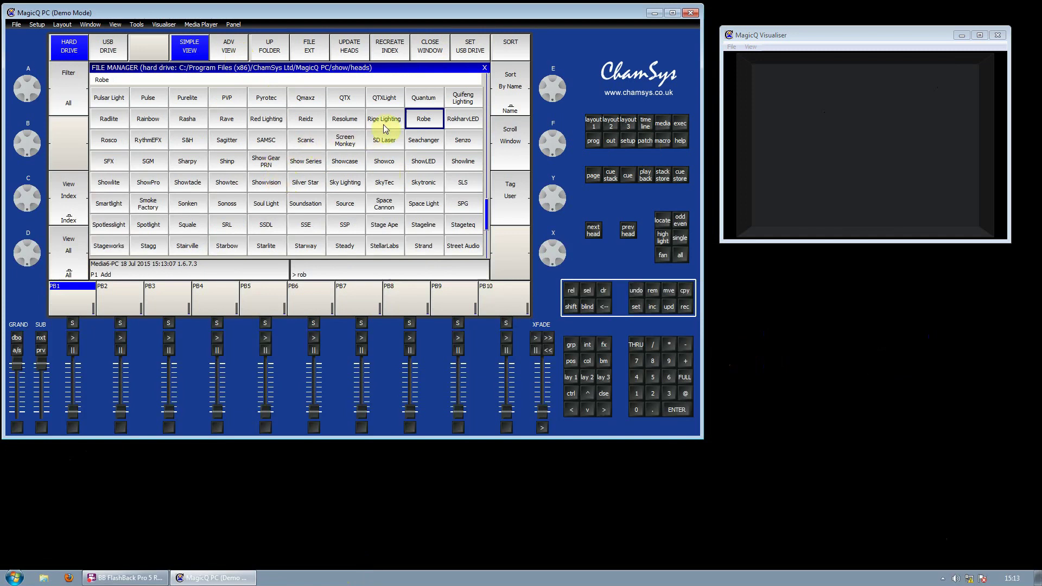
{"action": "left_click", "coordinate": [422, 124]}
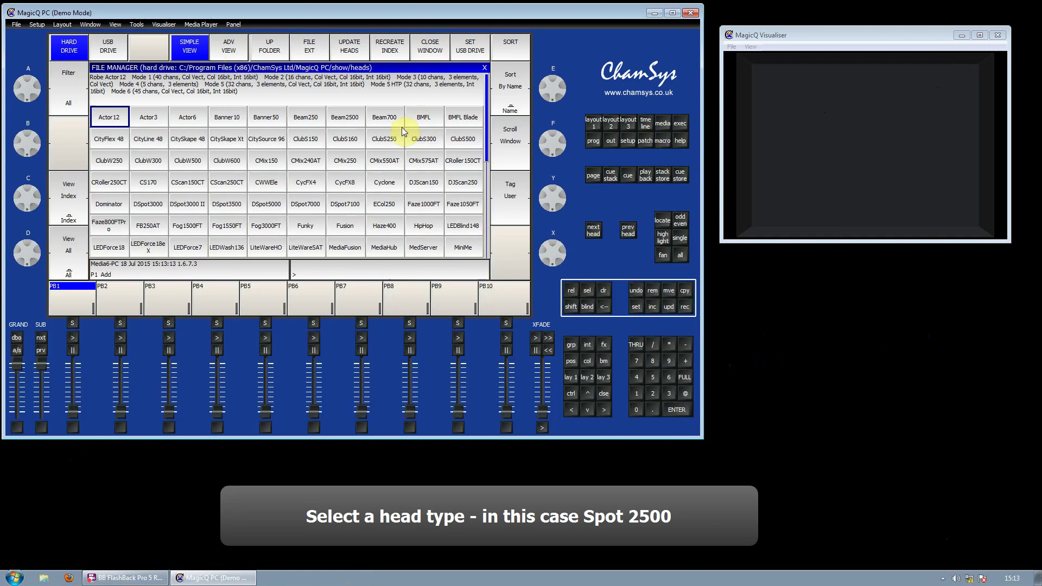
{"action": "key", "text": "Down"}
{"action": "key", "text": "Down"}
{"action": "key", "text": "Down"}
{"action": "key", "text": "Down"}
{"action": "key", "text": "Down"}
{"action": "key", "text": "Down"}
{"action": "key", "text": "Down"}
{"action": "key", "text": "Down"}
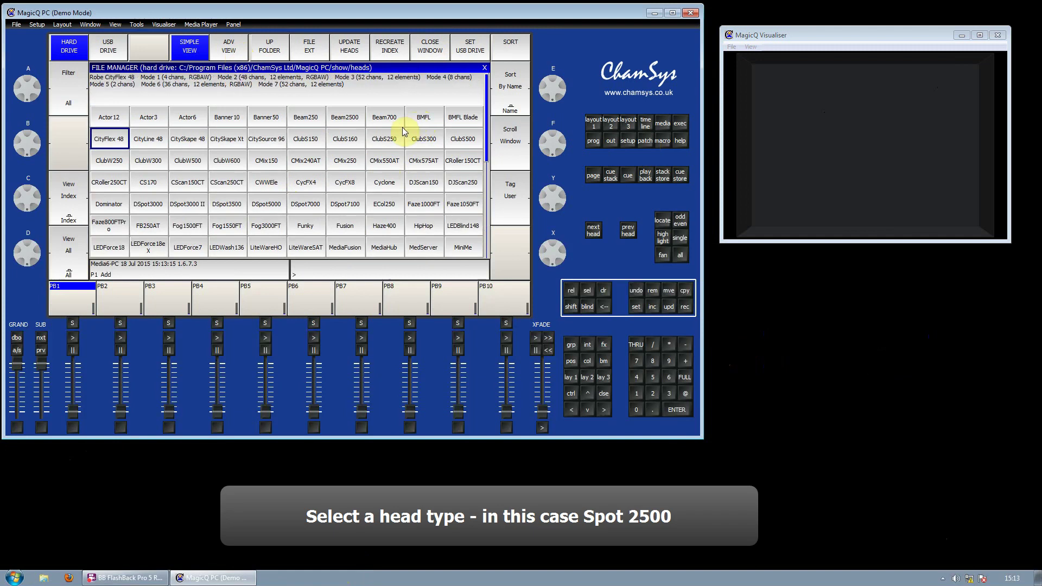
{"action": "key", "text": "Down"}
{"action": "key", "text": "Down"}
{"action": "key", "text": "Down"}
{"action": "key", "text": "Down"}
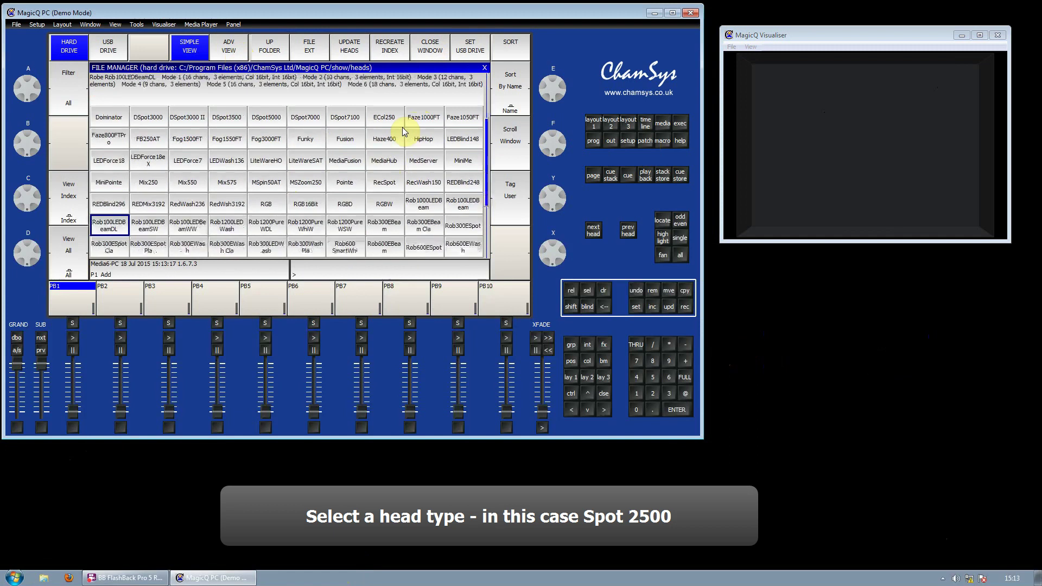
{"action": "key", "text": "Down"}
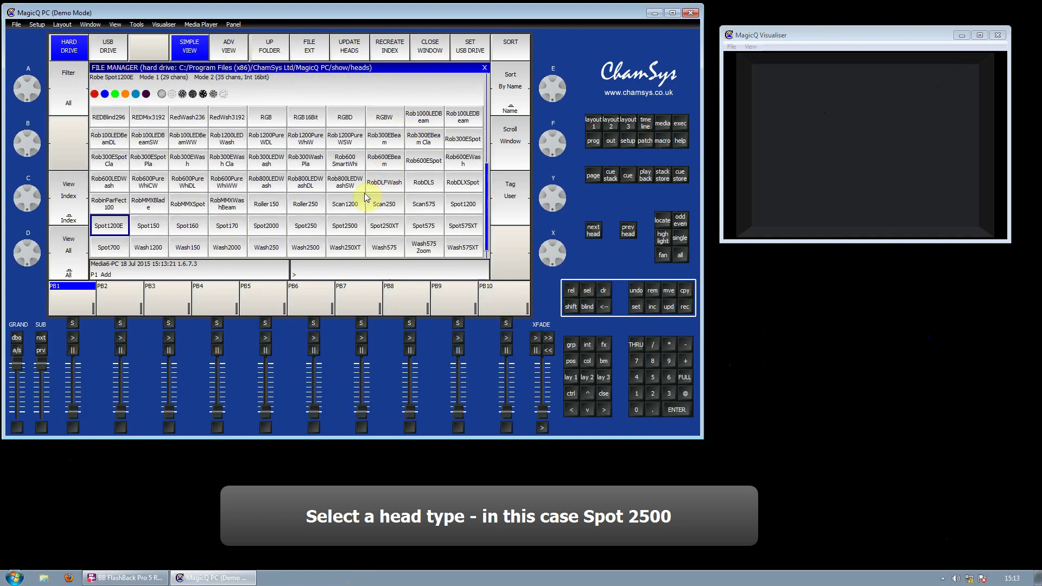
{"action": "left_click", "coordinate": [345, 227]}
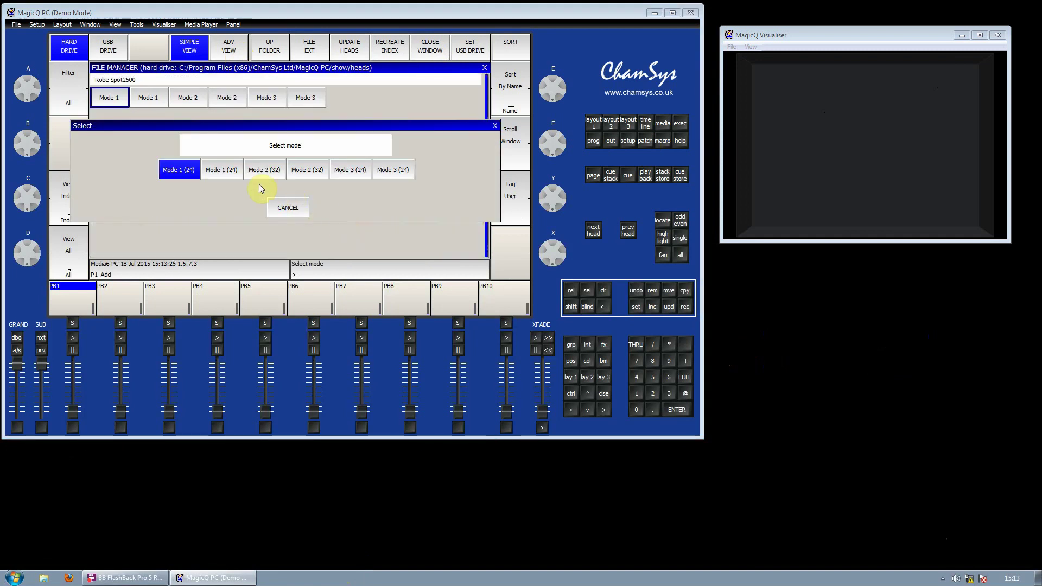
{"action": "left_click", "coordinate": [179, 170]}
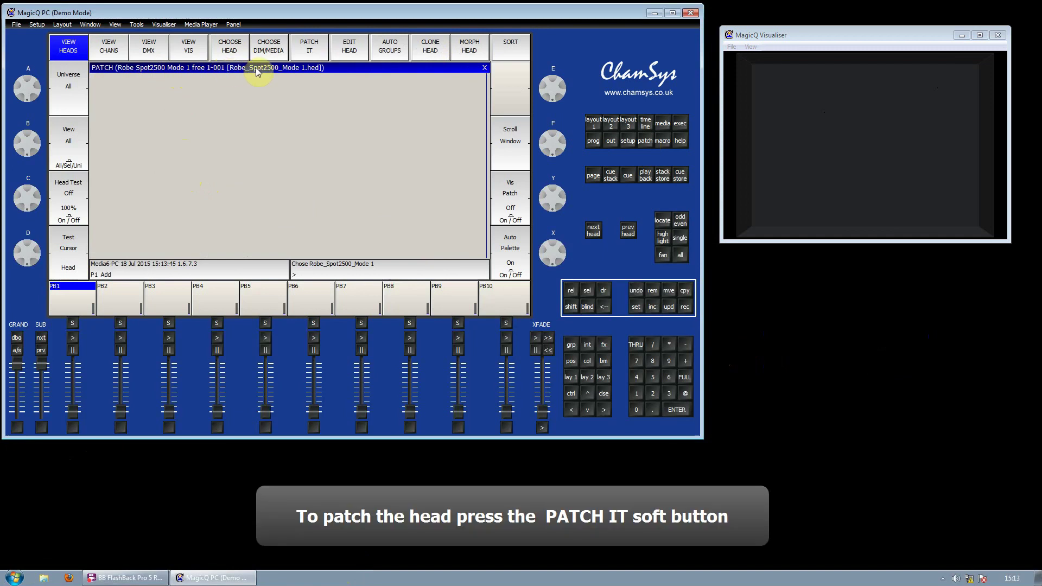
Step: Enter 4@2-100 on the keypad to patch four heads from universe 2, channel 100
{"action": "left_click", "coordinate": [309, 46]}
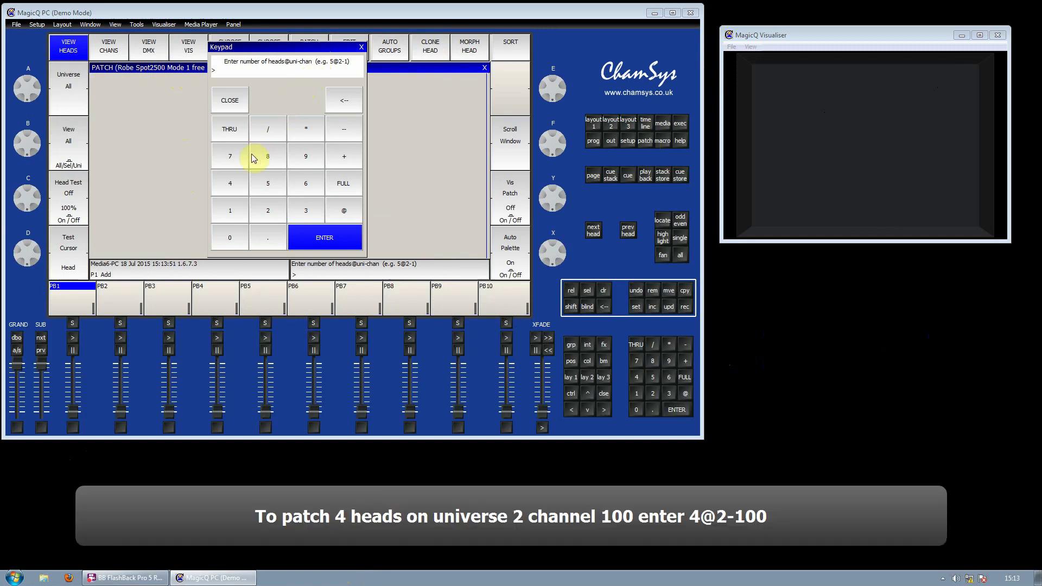
{"action": "left_click", "coordinate": [234, 184]}
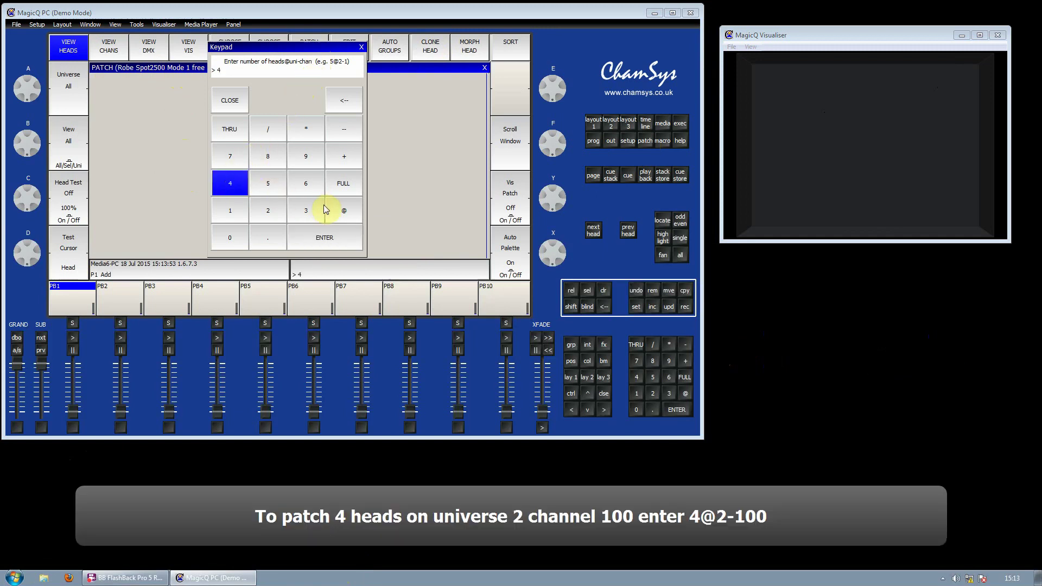
{"action": "left_click", "coordinate": [342, 210]}
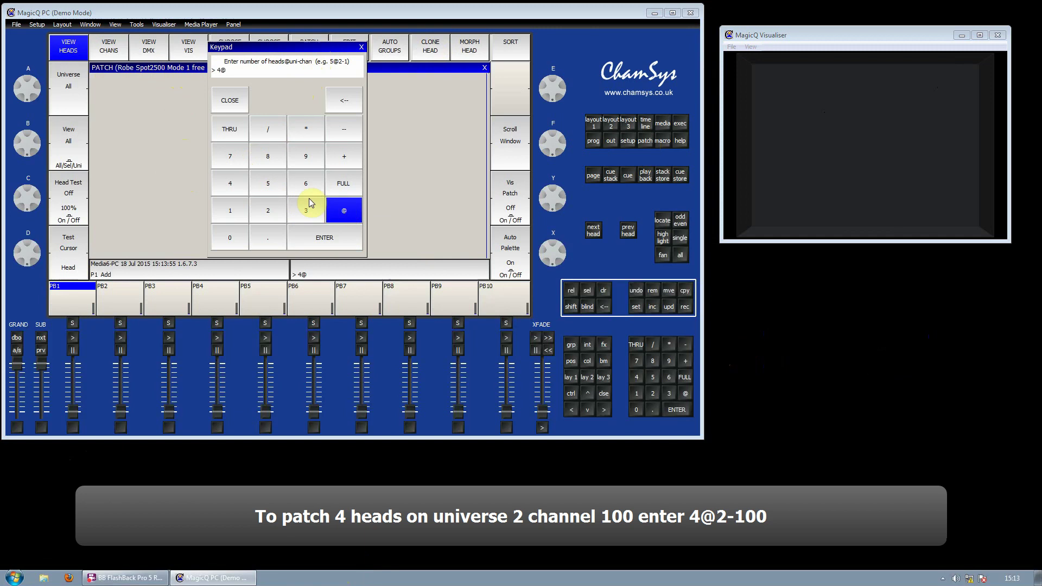
{"action": "left_click", "coordinate": [274, 212]}
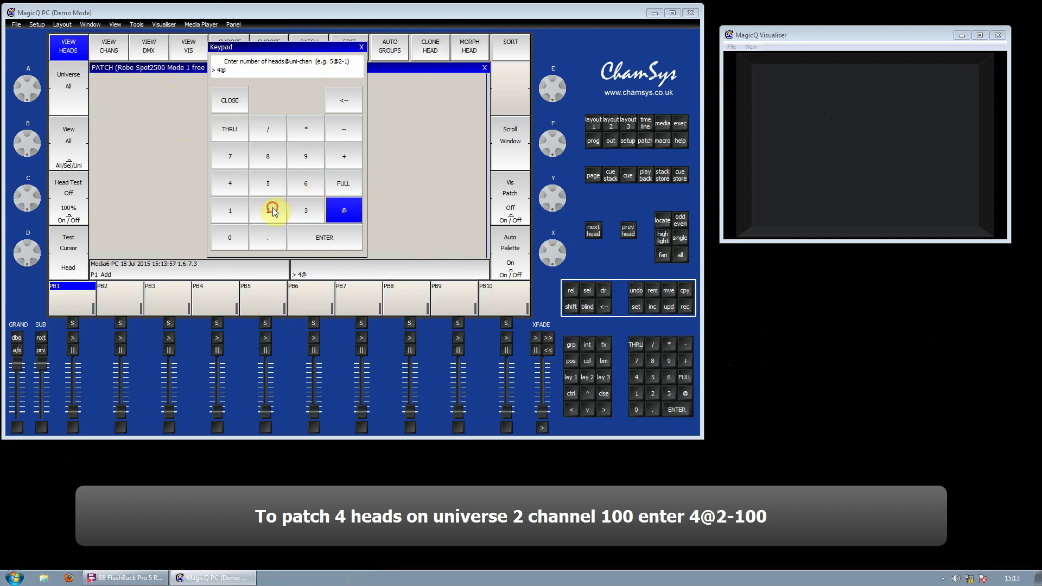
{"action": "left_click", "coordinate": [343, 135]}
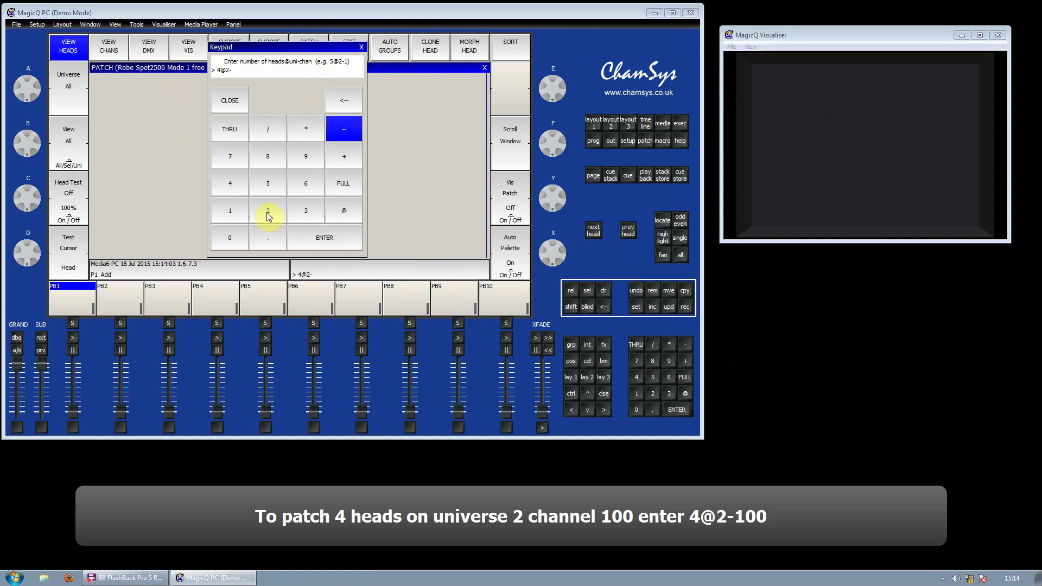
{"action": "left_click", "coordinate": [233, 211]}
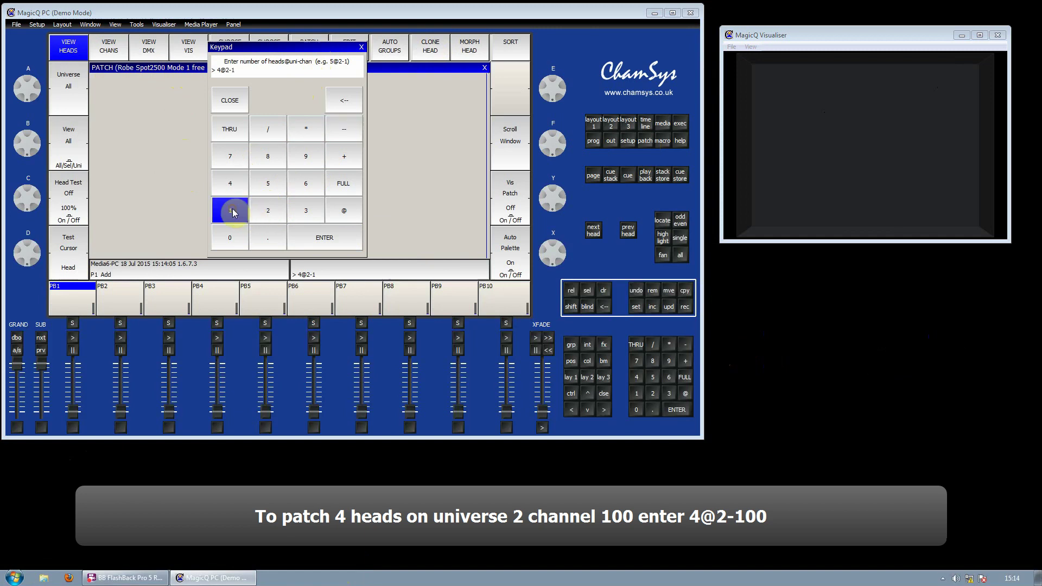
{"action": "left_click", "coordinate": [229, 238]}
{"action": "left_click", "coordinate": [229, 238]}
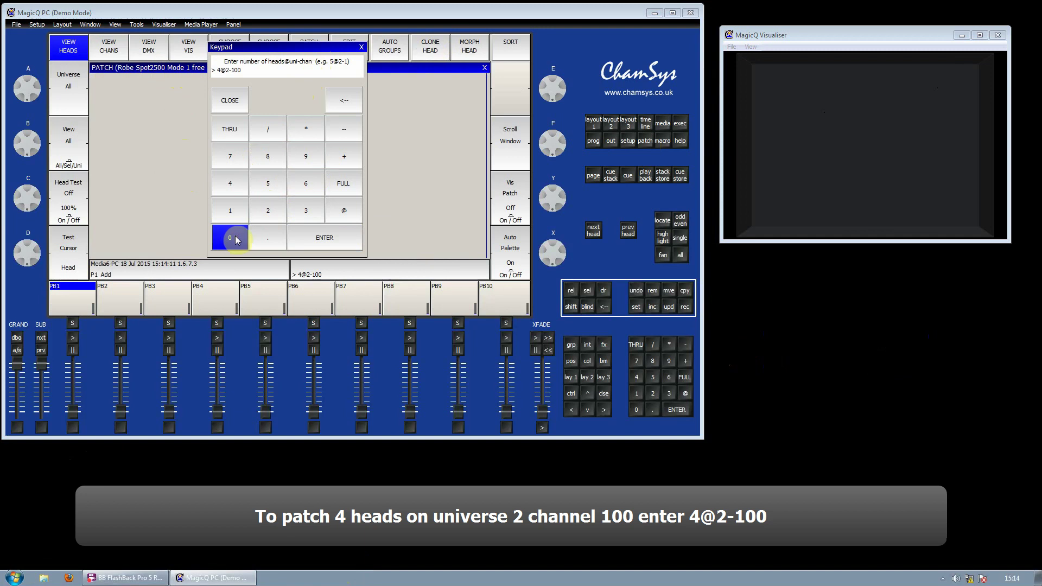
{"action": "left_click", "coordinate": [323, 244]}
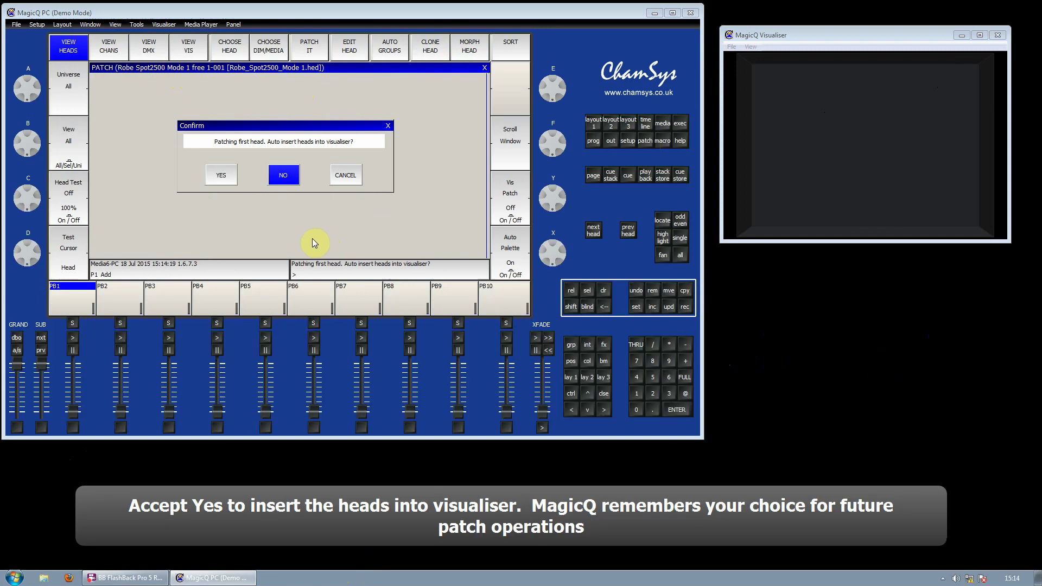
Step: Add the heads to the visualiser and verify addresses 2-100, 2-124, 2-148 and 2-172
{"action": "left_click", "coordinate": [222, 176]}
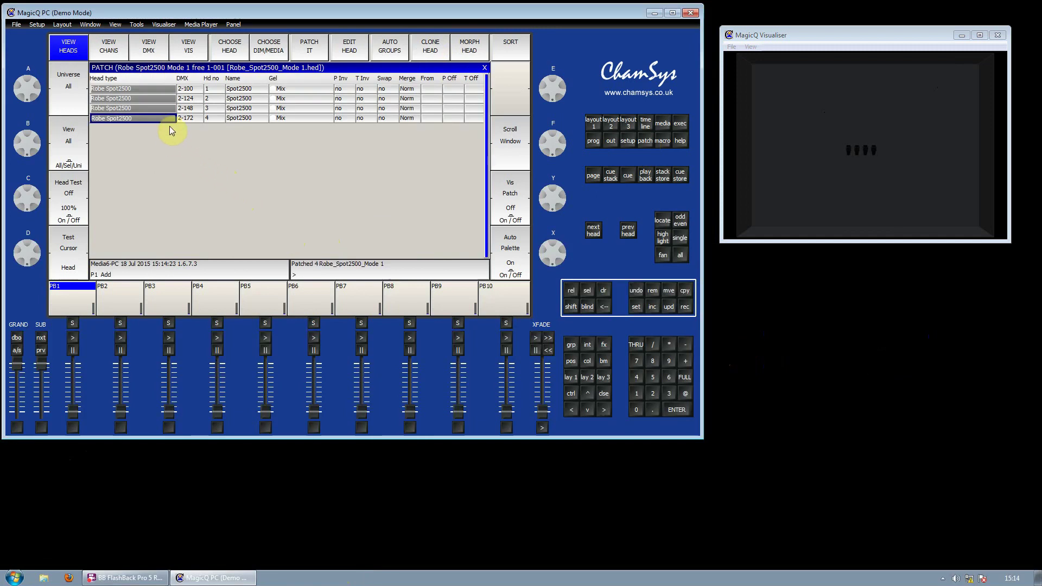
{"action": "left_click", "coordinate": [202, 90]}
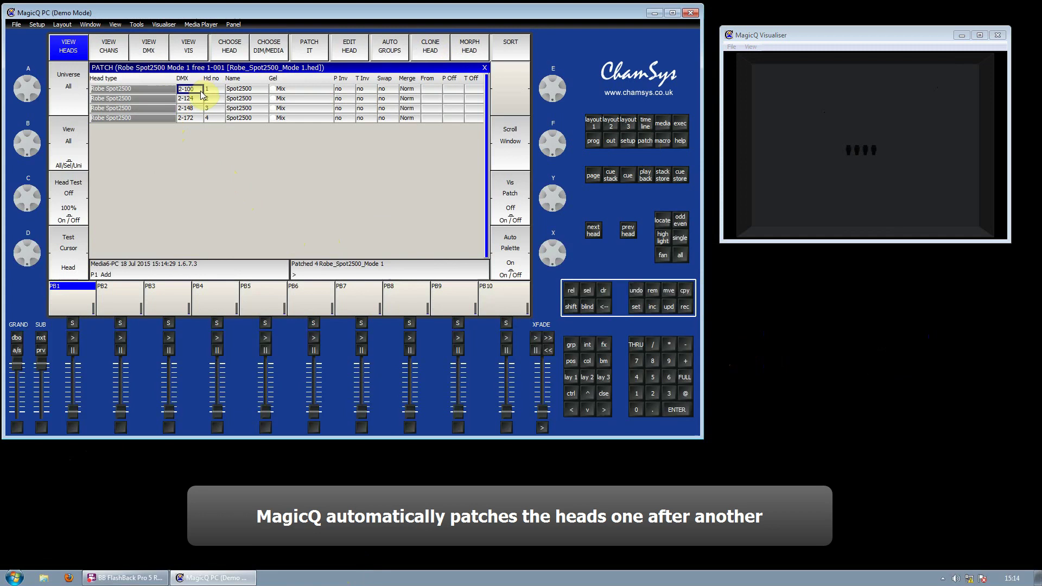
{"action": "left_click", "coordinate": [200, 99]}
{"action": "left_click", "coordinate": [199, 108]}
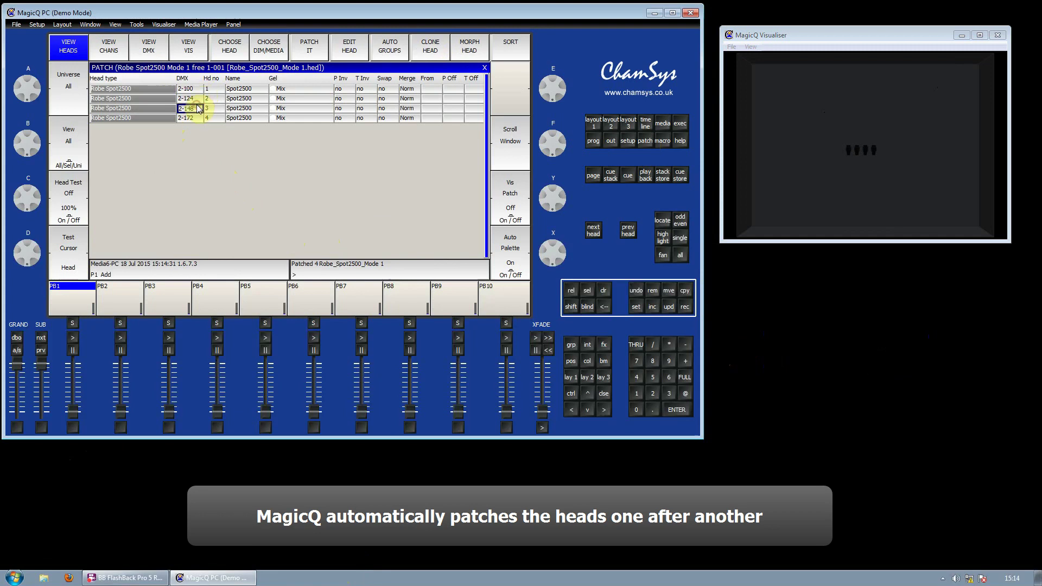
{"action": "left_click", "coordinate": [196, 118]}
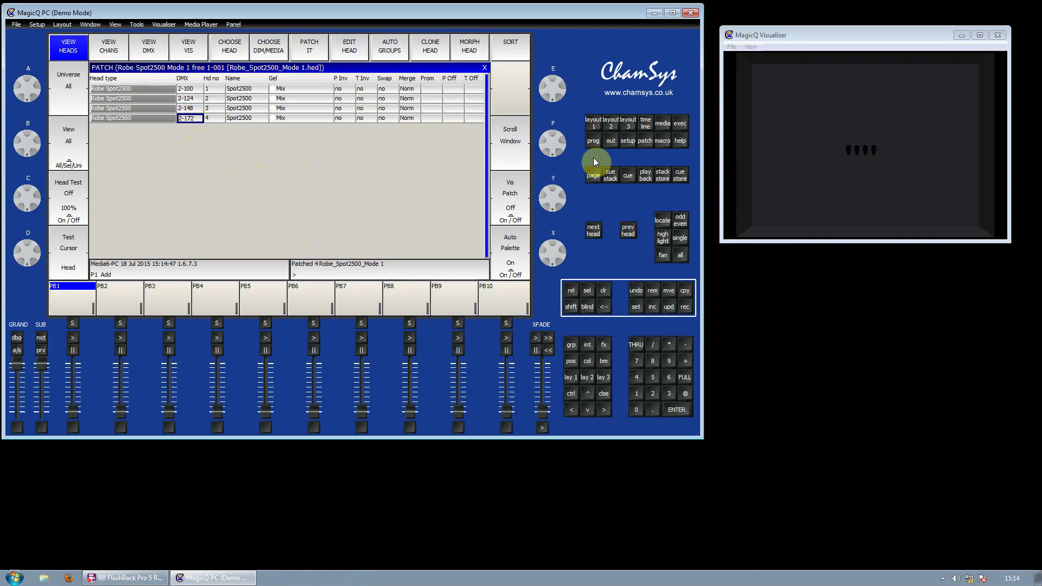
Step: In Layout 1, select the All Spot2500 group and locate the heads
{"action": "left_click", "coordinate": [595, 129]}
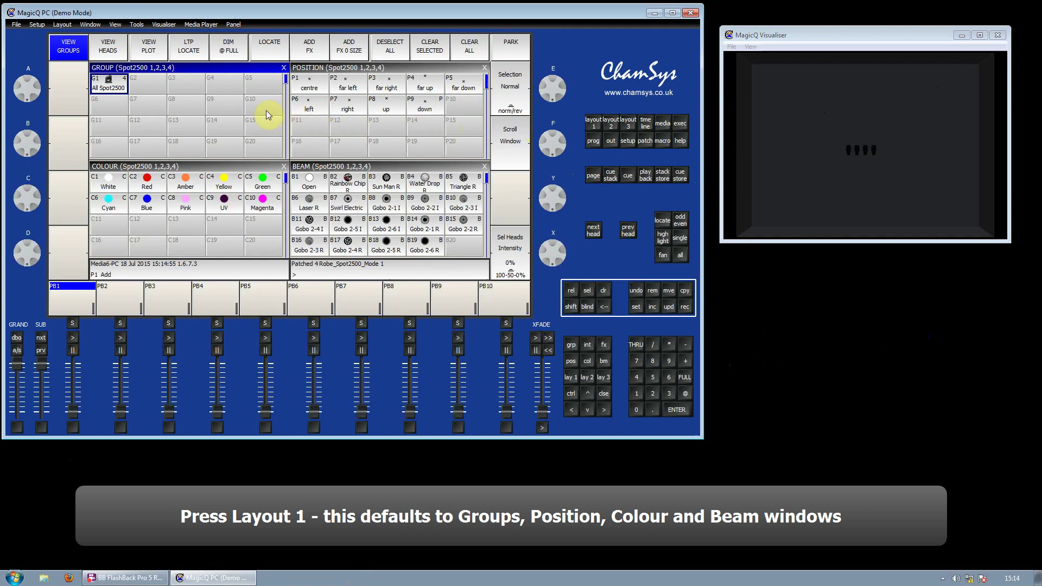
{"action": "left_click", "coordinate": [115, 93]}
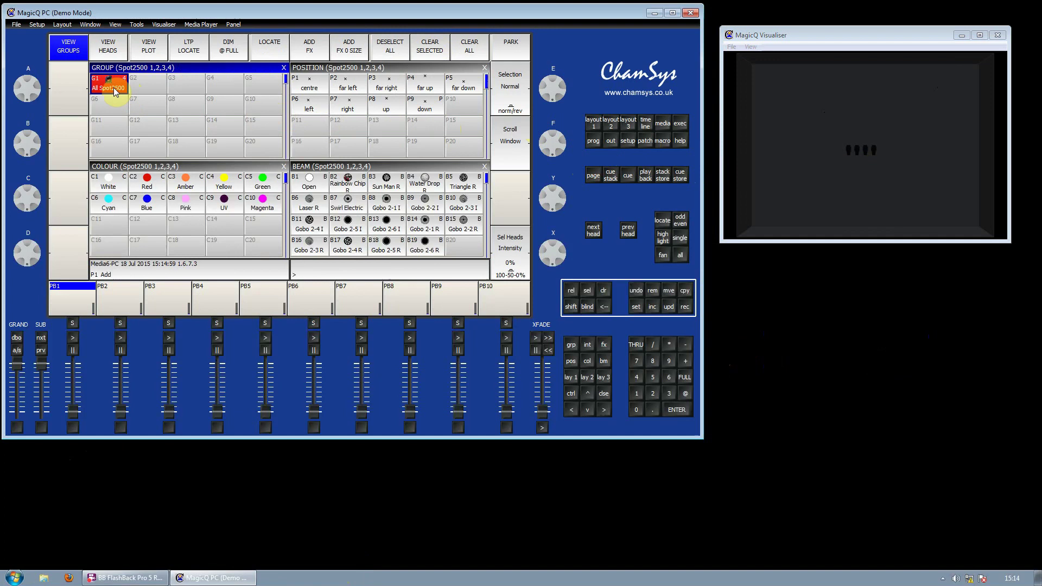
{"action": "left_click", "coordinate": [262, 54]}
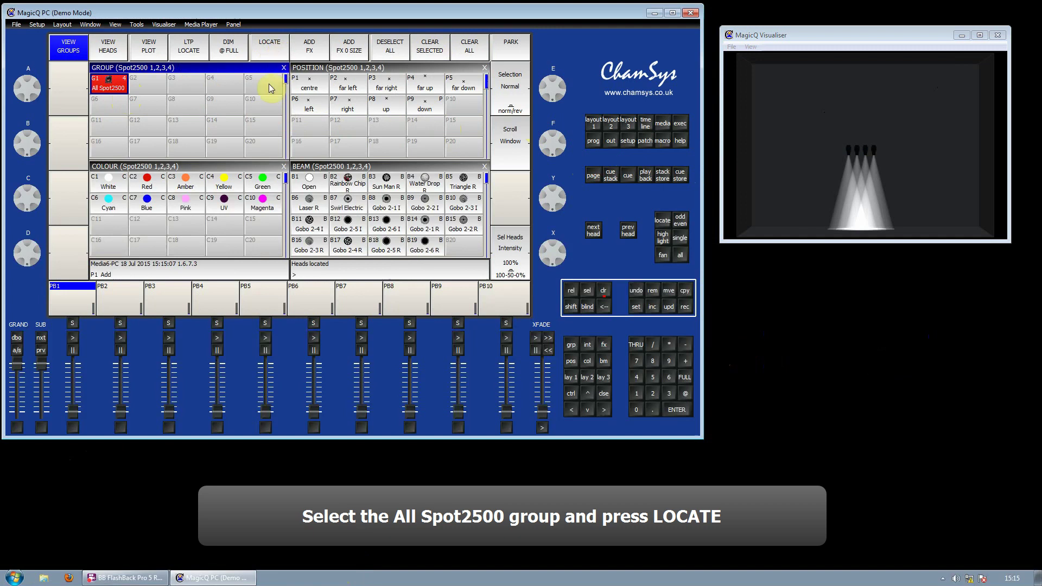
Step: Colour the heads green, point them up (P8) and apply the Gobo 2-2 I gobo
{"action": "left_click", "coordinate": [157, 180]}
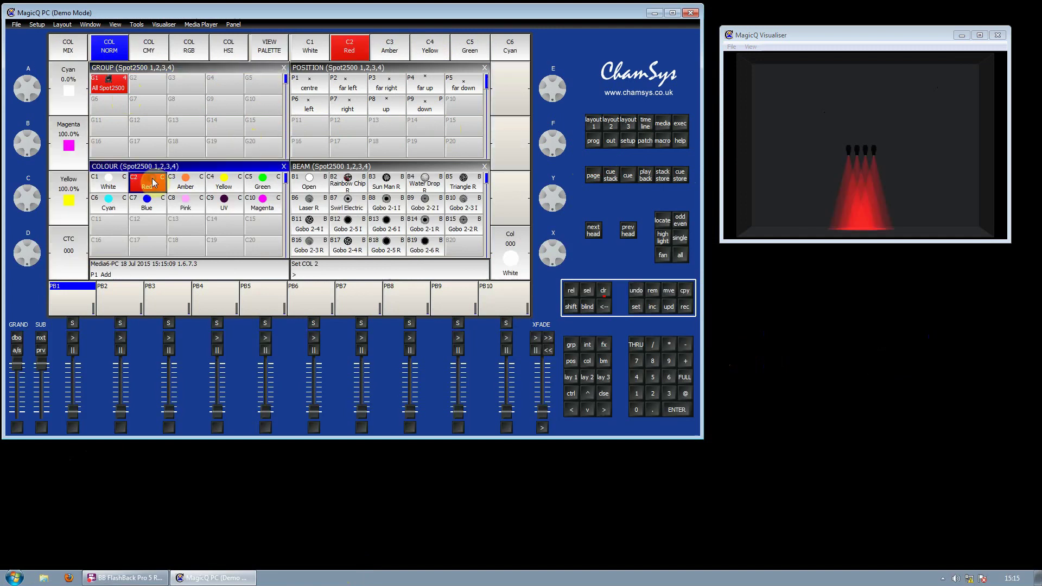
{"action": "left_click", "coordinate": [253, 187]}
{"action": "left_click", "coordinate": [386, 110]}
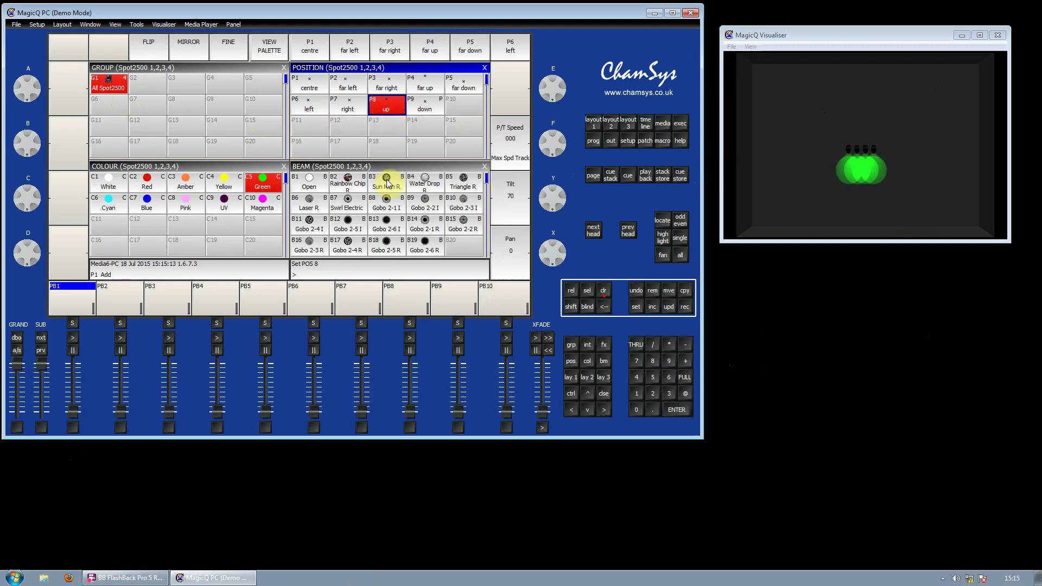
{"action": "left_click", "coordinate": [387, 211]}
{"action": "left_click", "coordinate": [424, 206]}
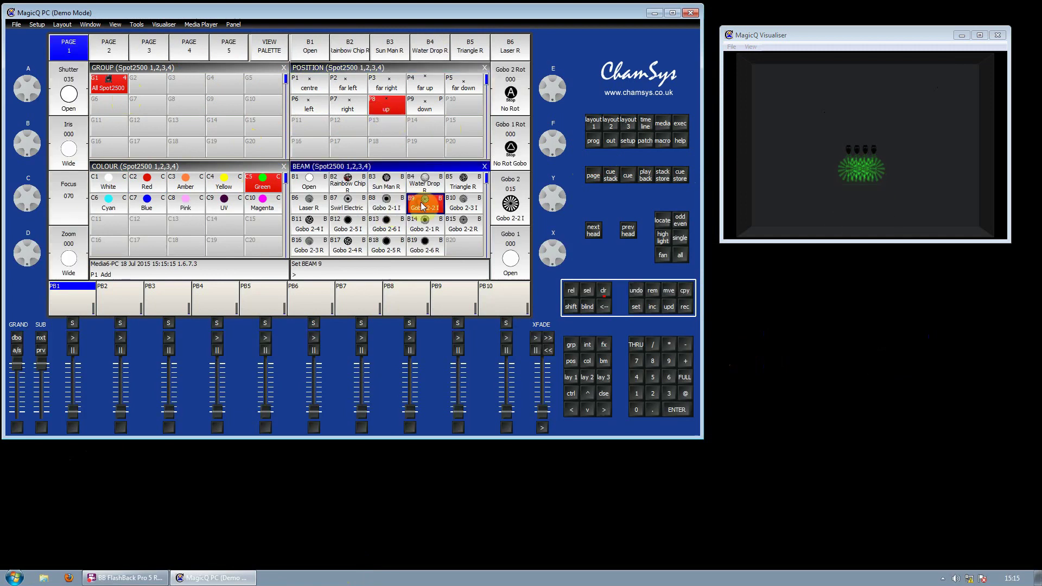
{"action": "left_click", "coordinate": [393, 205]}
{"action": "left_click", "coordinate": [347, 204]}
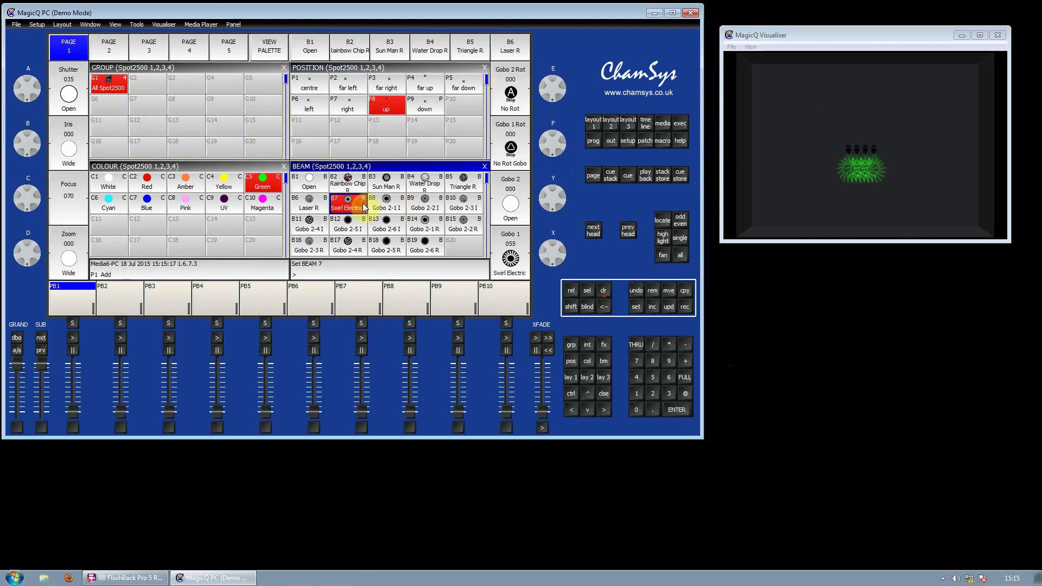
{"action": "left_click", "coordinate": [414, 209]}
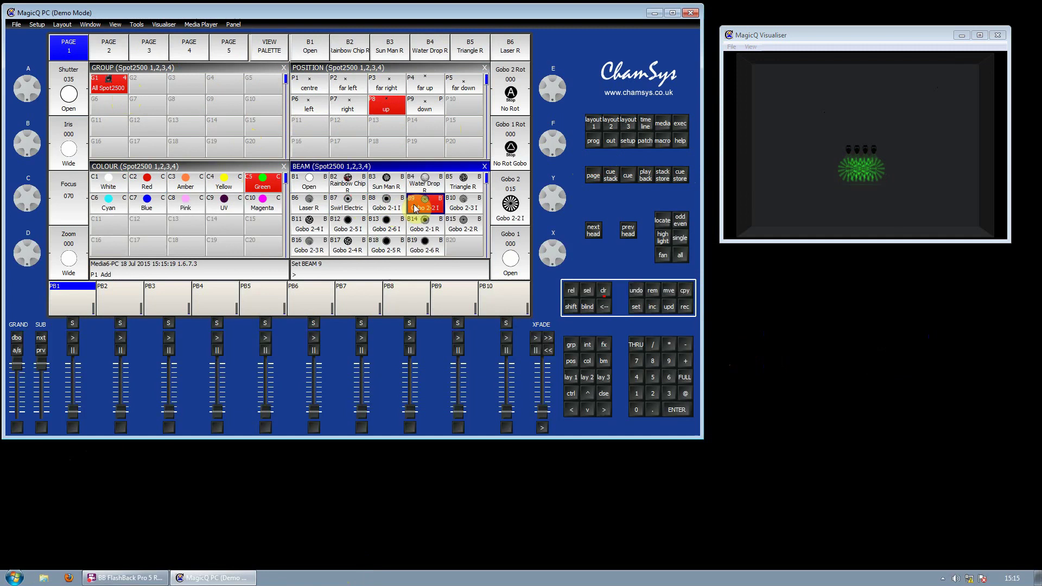